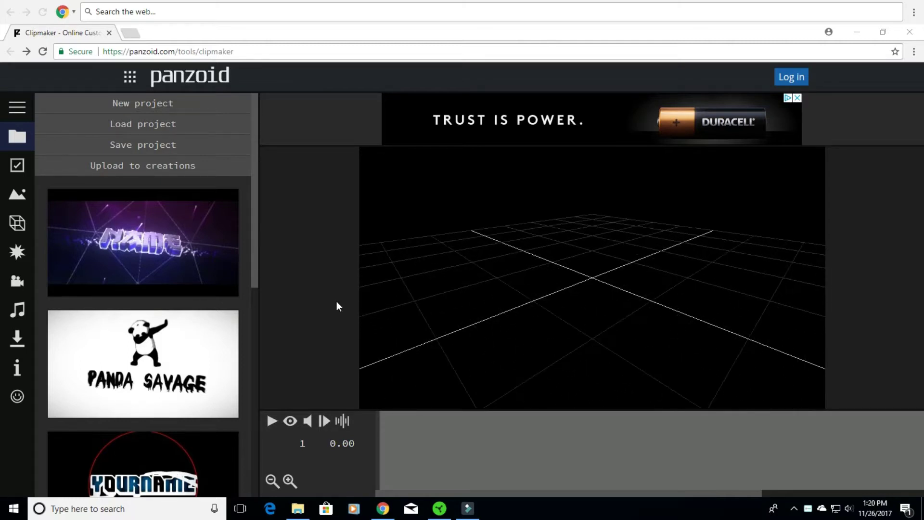
Scroll the template list and switch Chrome to full screen so Clipmaker fills the display
scroll(147, 253, "down", 2)
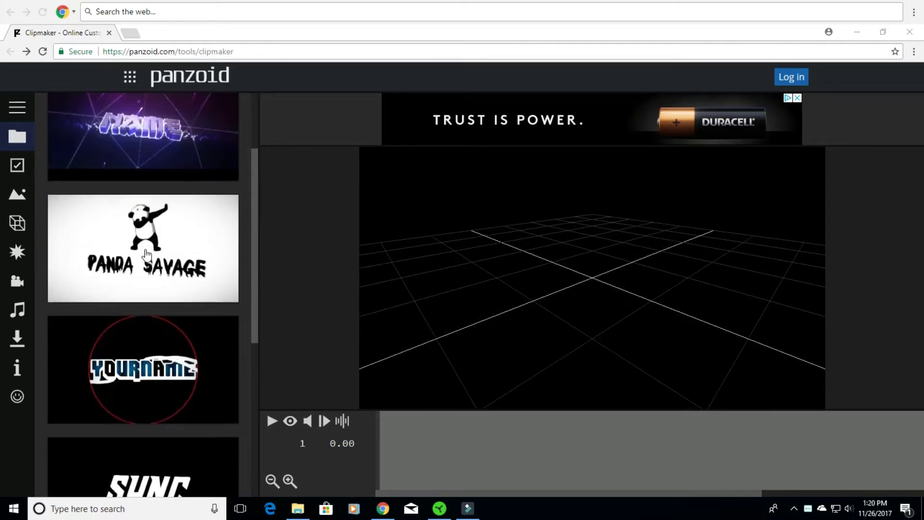
scroll(147, 254, "down", 5)
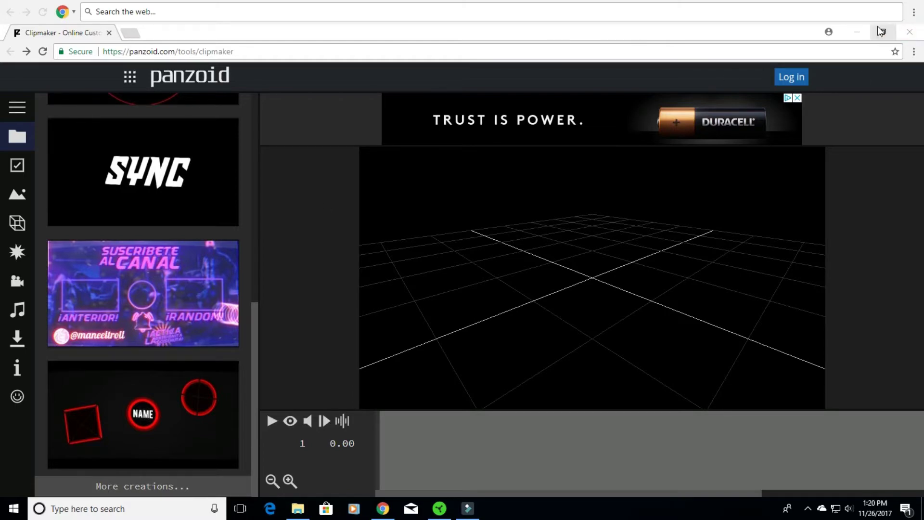
key("F11")
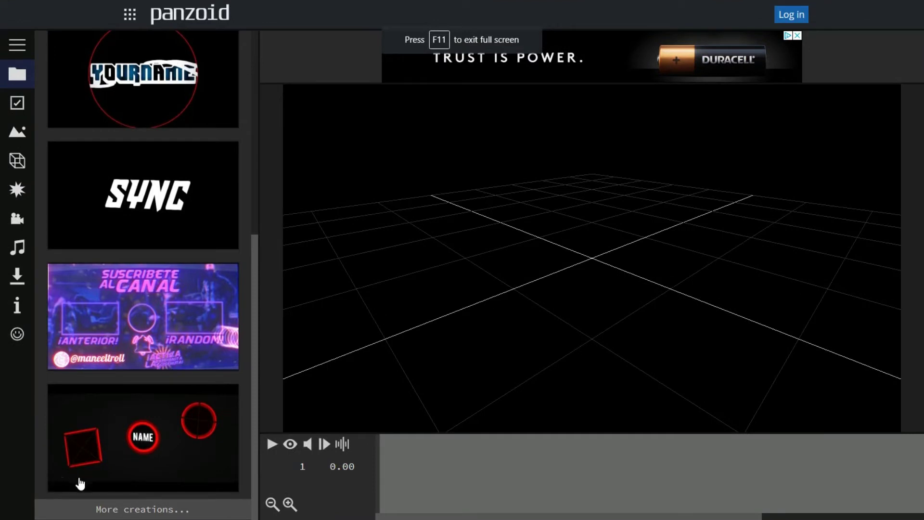
Open 'More creations...' and scroll down the Trending gallery in search of an intro template
left_click(120, 514)
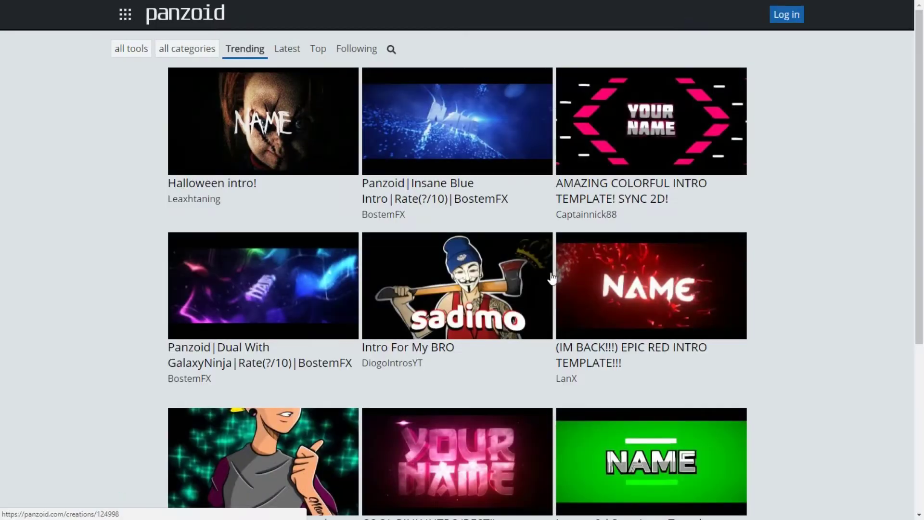
scroll(392, 225, "down", 1)
scroll(393, 224, "down", 8)
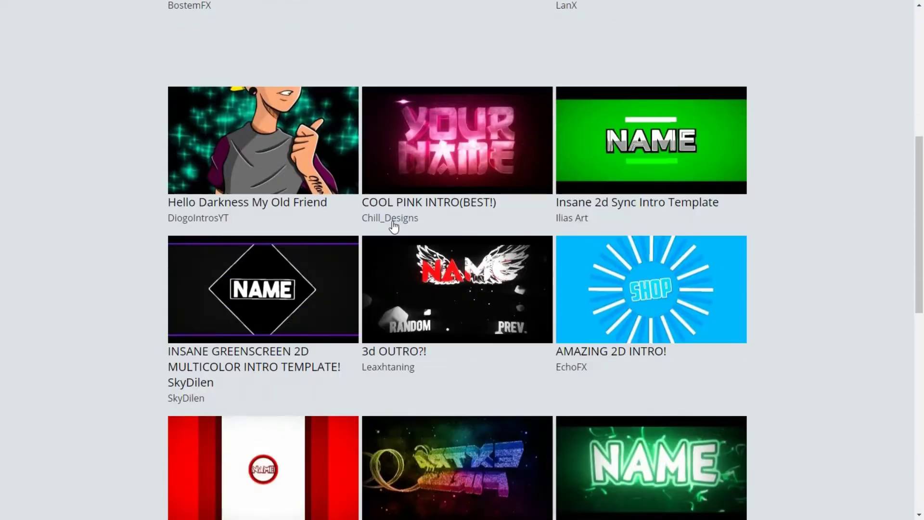
scroll(393, 222, "down", 12)
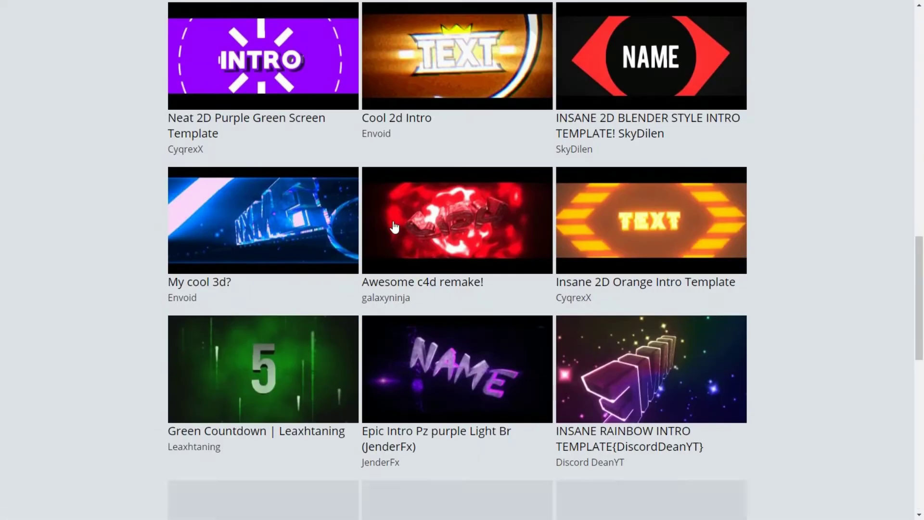
scroll(393, 226, "down", 8)
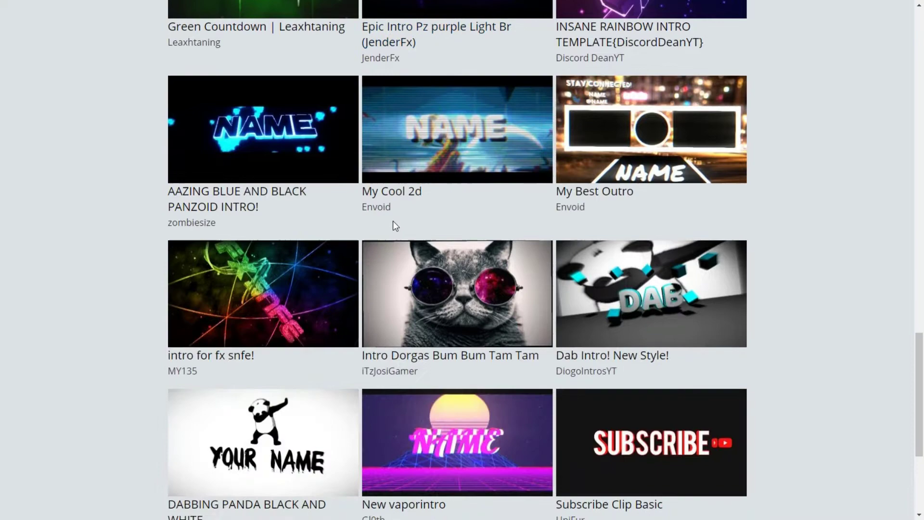
scroll(394, 227, "down", 4)
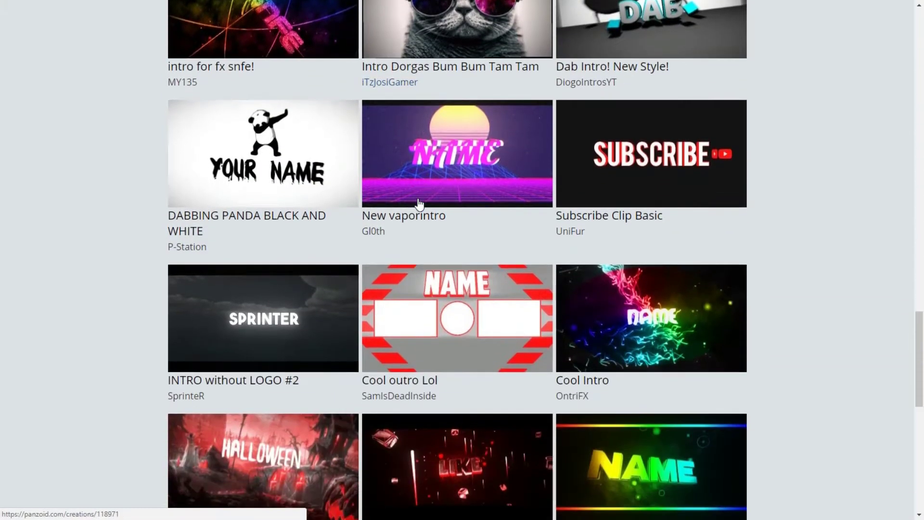
scroll(419, 205, "down", 6)
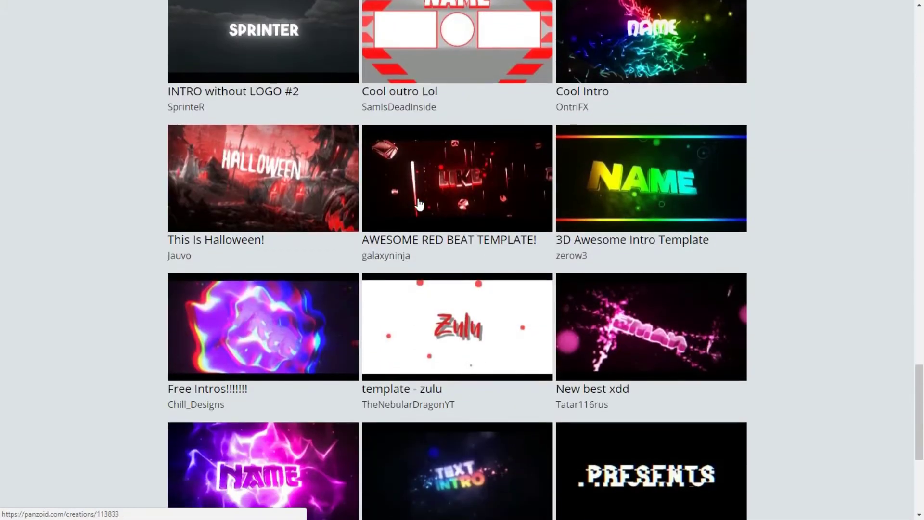
scroll(419, 205, "down", 4)
scroll(420, 205, "down", 12)
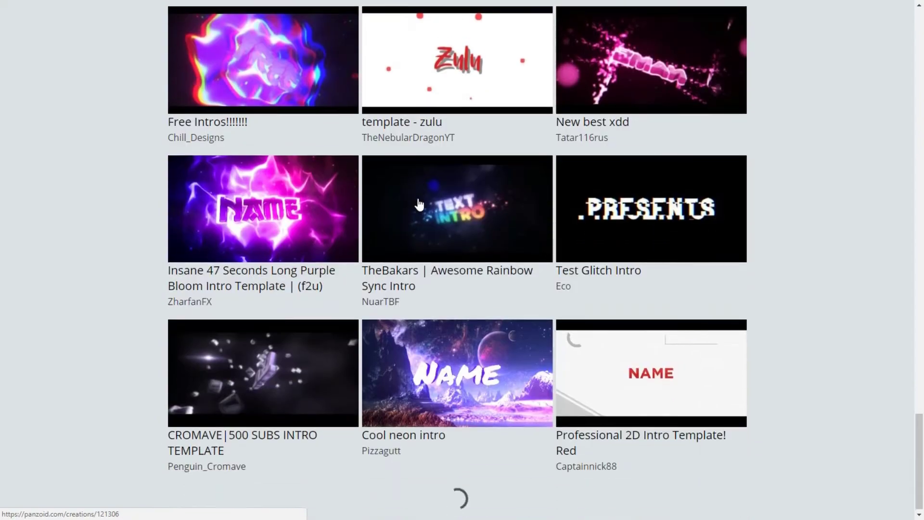
scroll(386, 224, "down", 10)
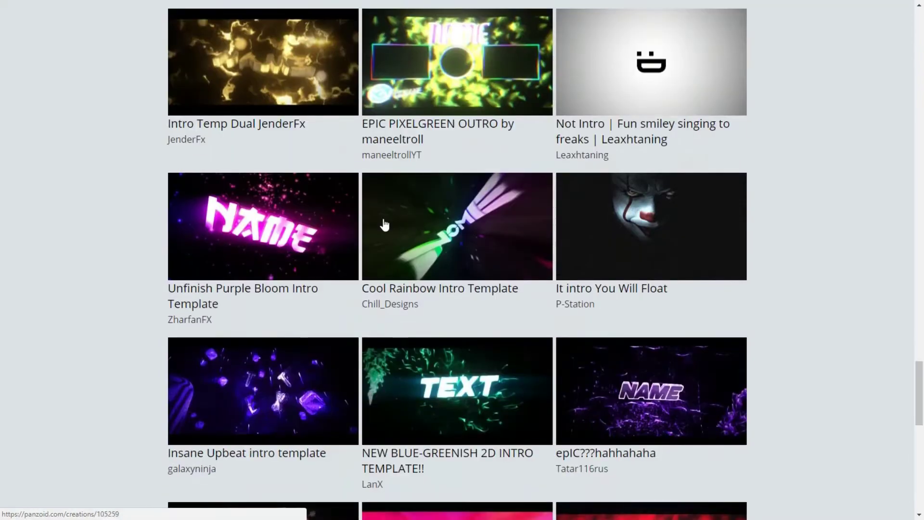
scroll(386, 224, "down", 3)
scroll(384, 224, "down", 3)
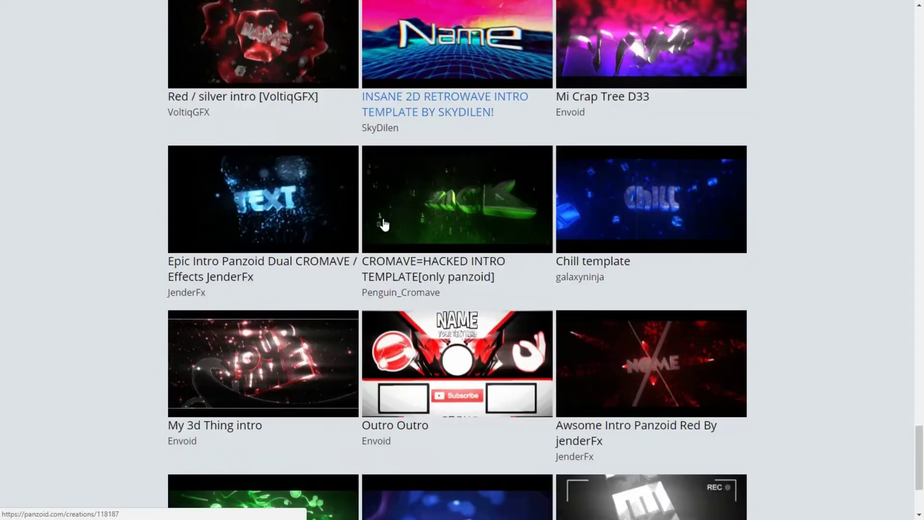
Open the Chill template's page and load it into Clipmaker
left_click(698, 163)
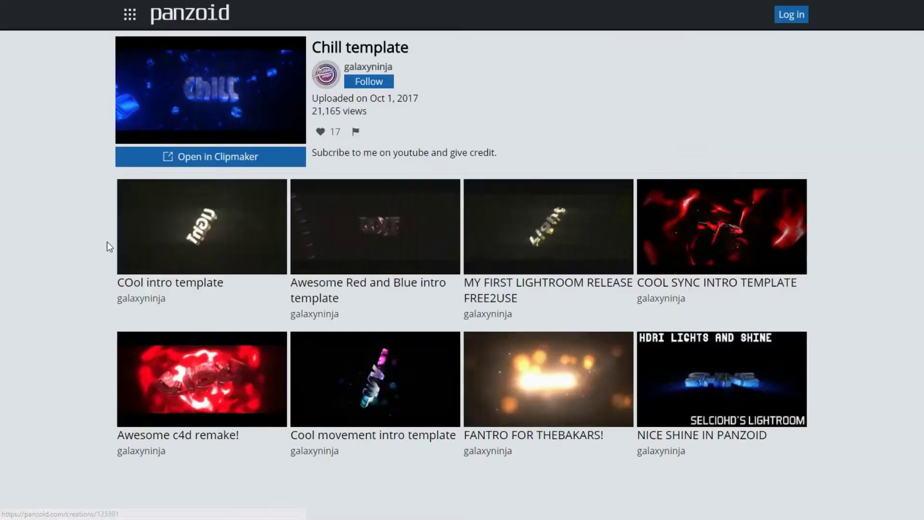
left_click(226, 162)
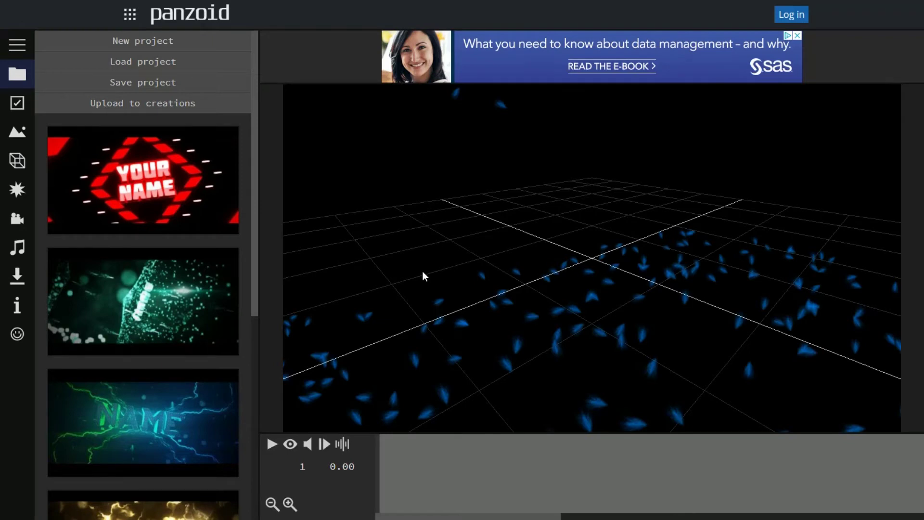
Enable render preview and play the Chill intro, pausing around 1.40 s
left_click(290, 445)
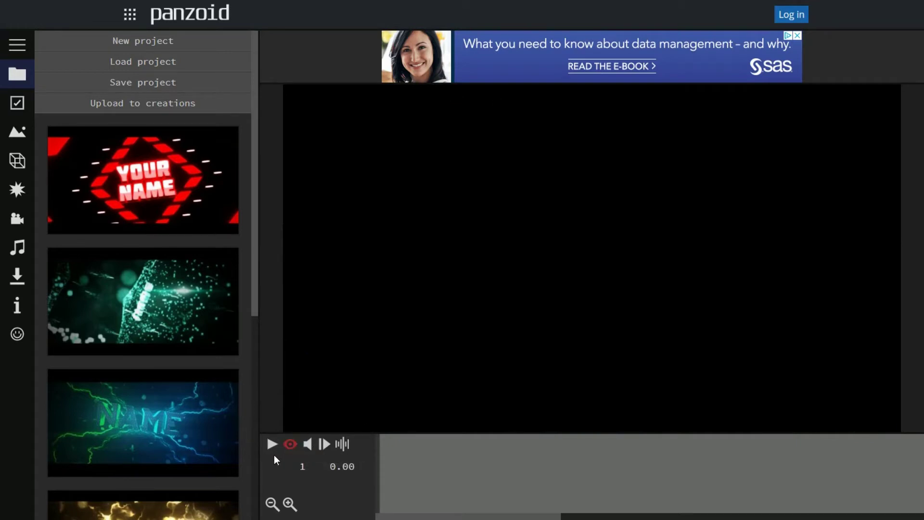
left_click(272, 444)
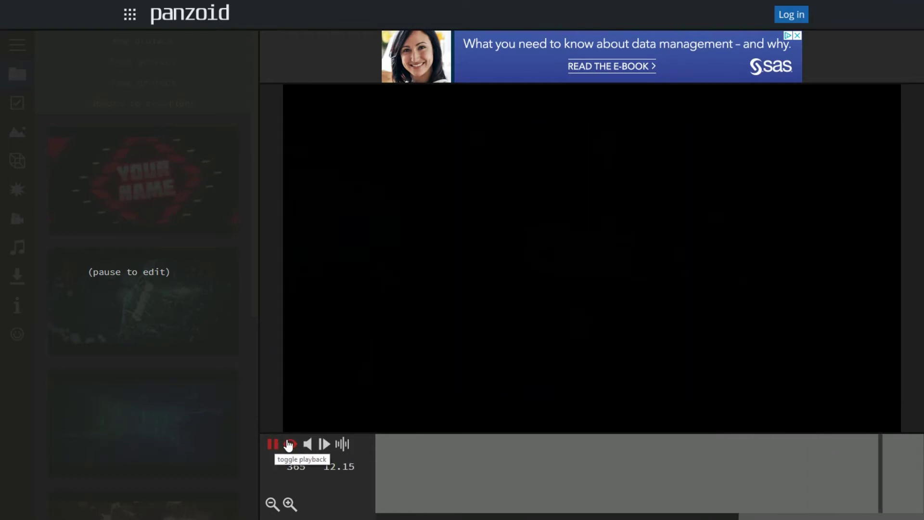
left_click(272, 443)
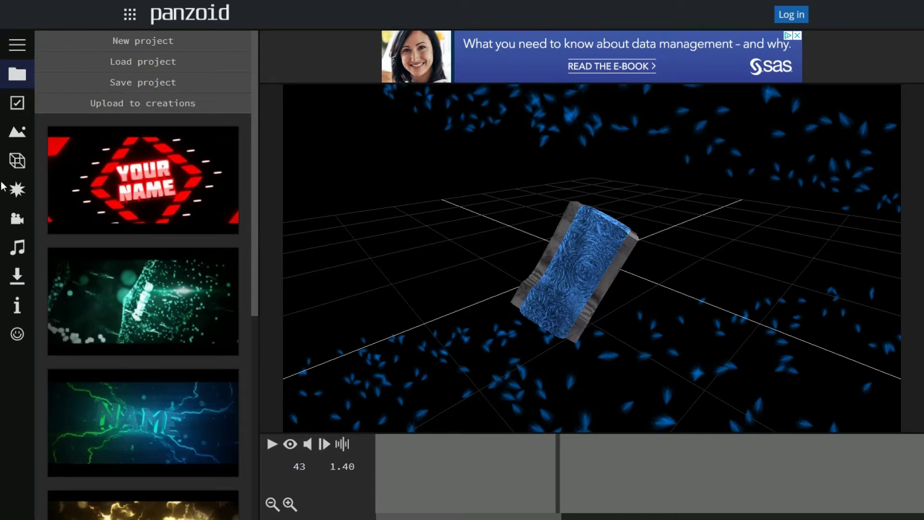
Change the first 3D text layer from 'Chill' to 'Possessive', removing stray spaces
left_click(18, 160)
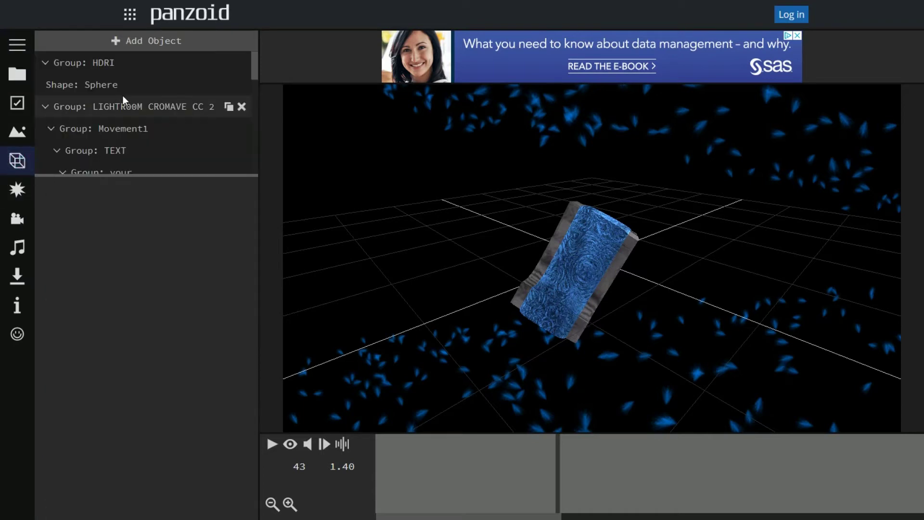
scroll(126, 77, "down", 10)
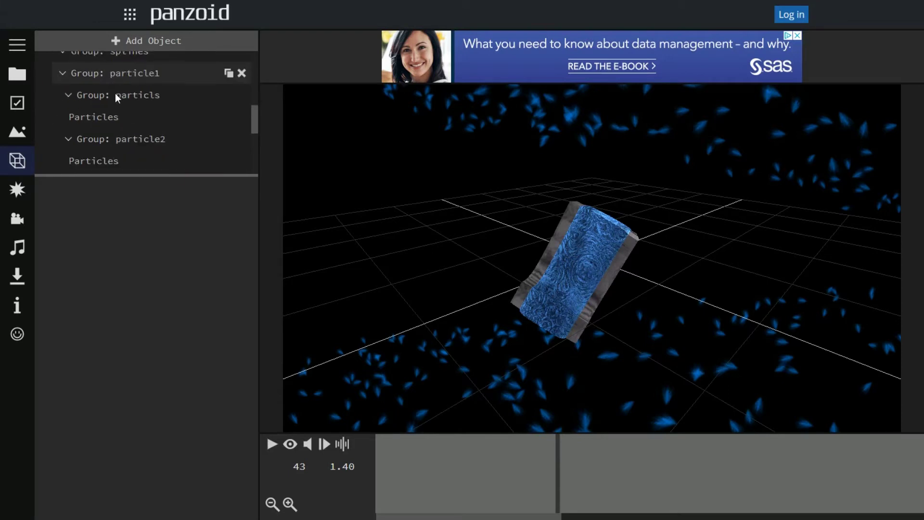
scroll(110, 102, "down", 2)
scroll(103, 112, "up", 6)
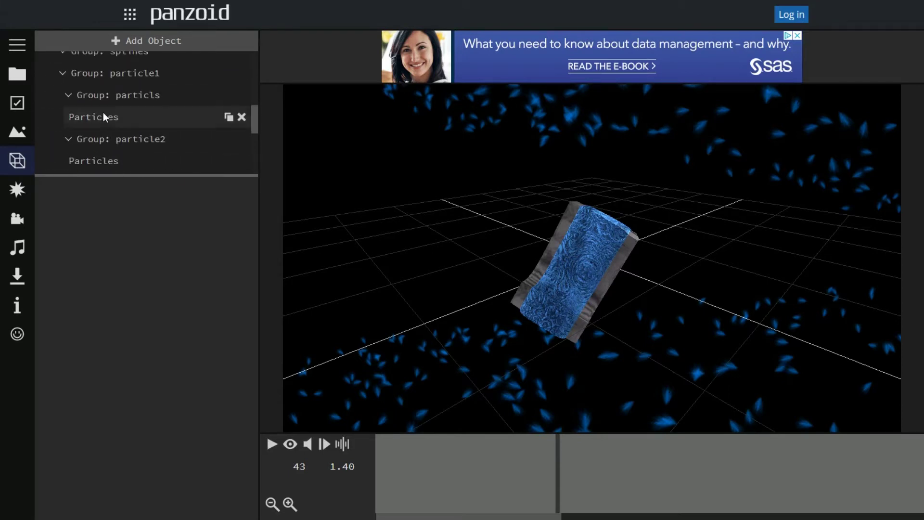
left_click(143, 86)
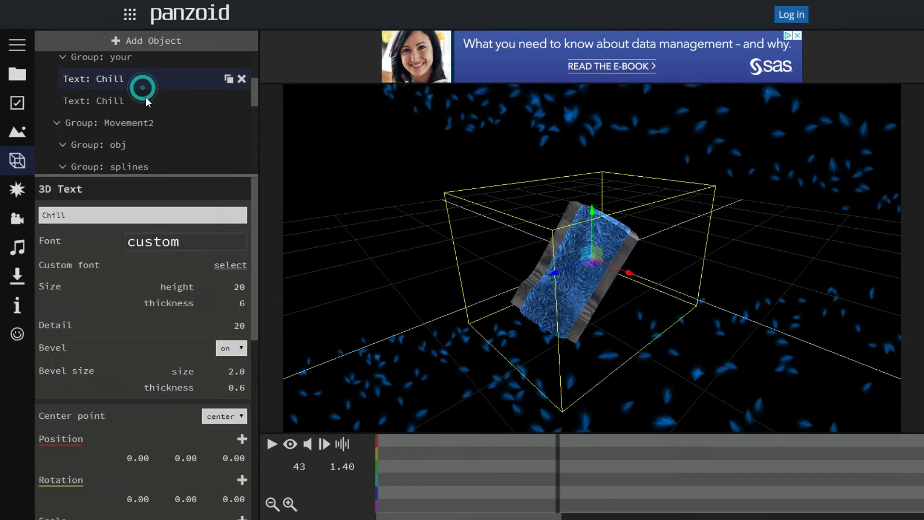
left_click(141, 213)
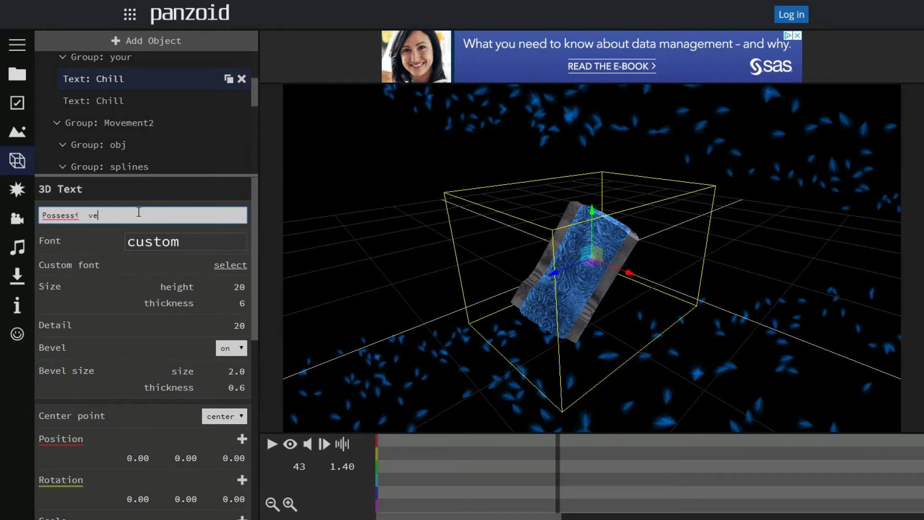
key("Return")
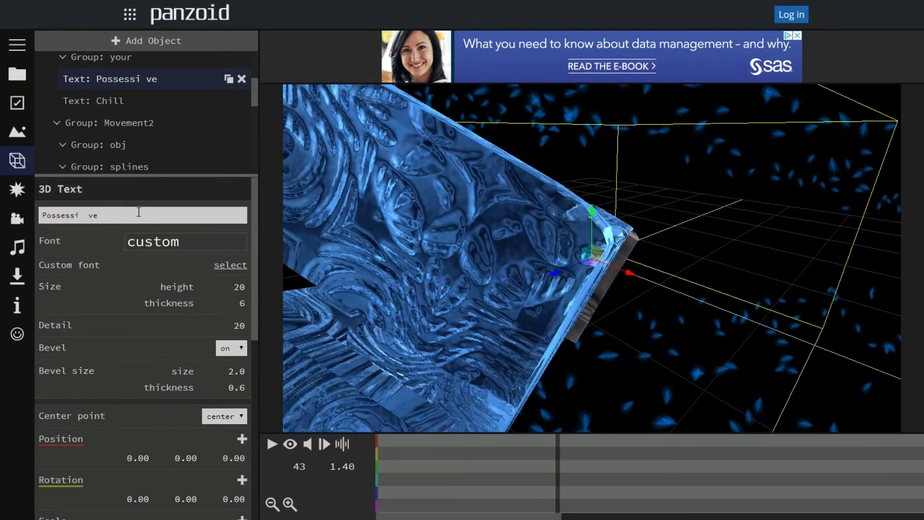
left_click(91, 221)
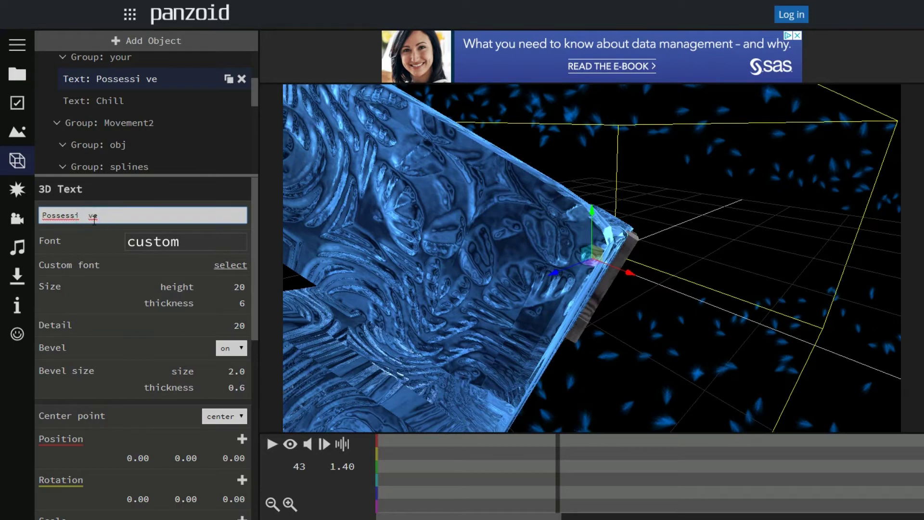
key("BackSpace")
key("BackSpace")
key("Return")
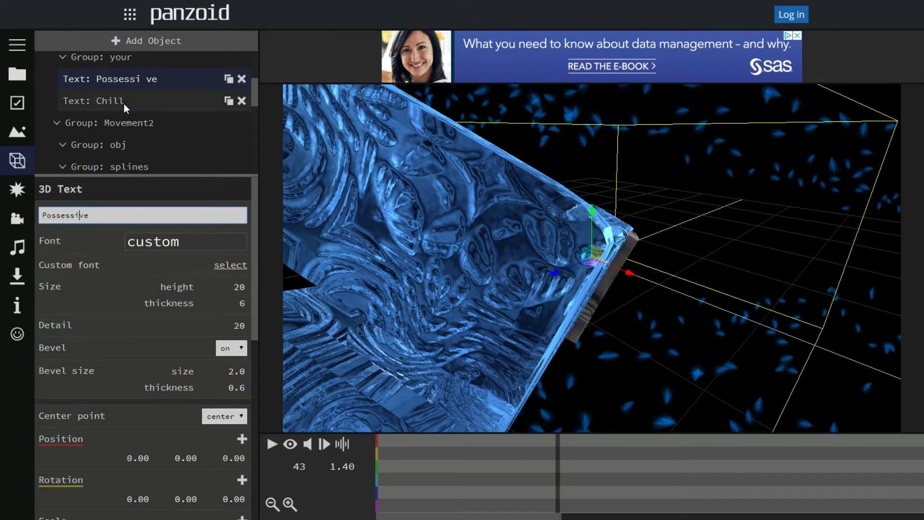
Replace the second Text layer's 'Chill' with 'Possessive' and bring up the audio track settings
left_click(144, 100)
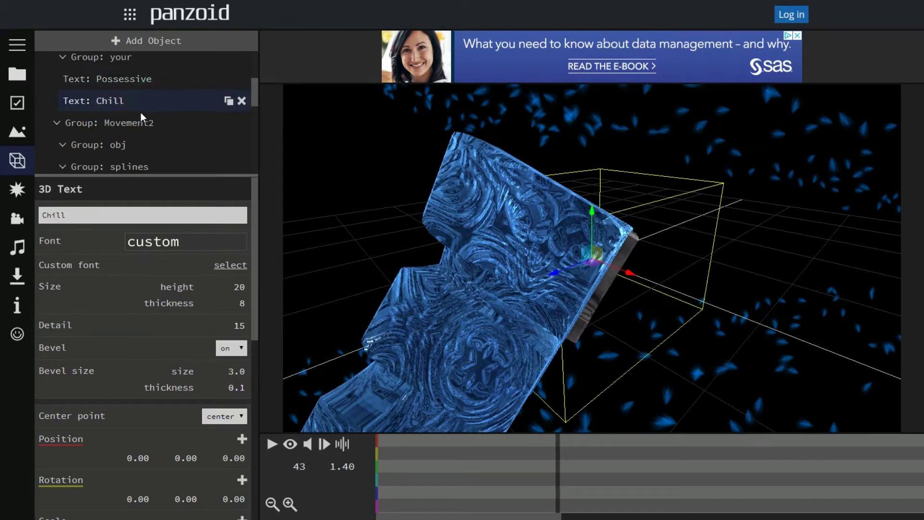
left_click(77, 215)
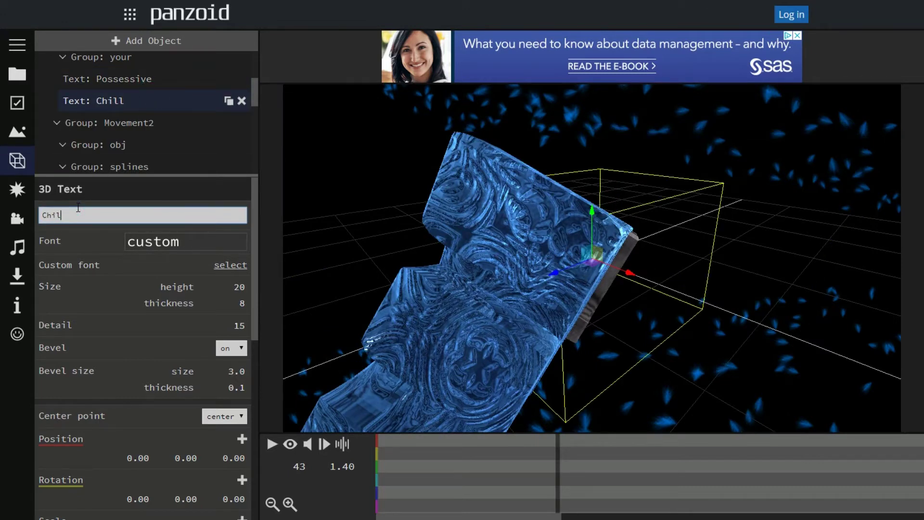
key("BackSpace")
key("BackSpace")
key("BackSpace")
key("BackSpace")
type("P")
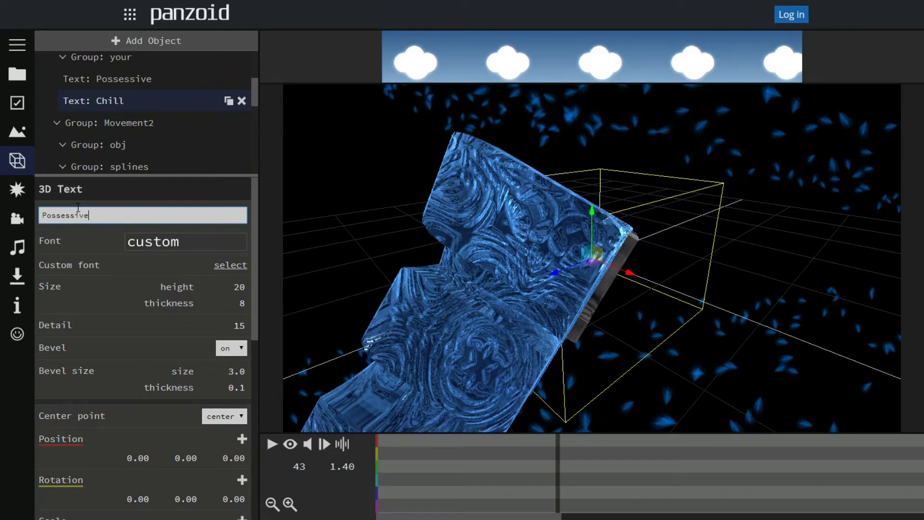
type("ossessive")
key("Return")
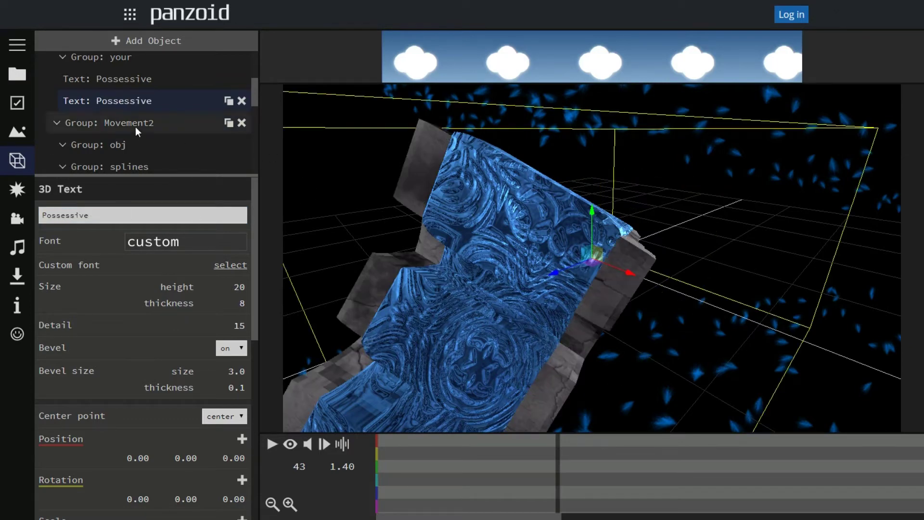
scroll(134, 126, "up", 3)
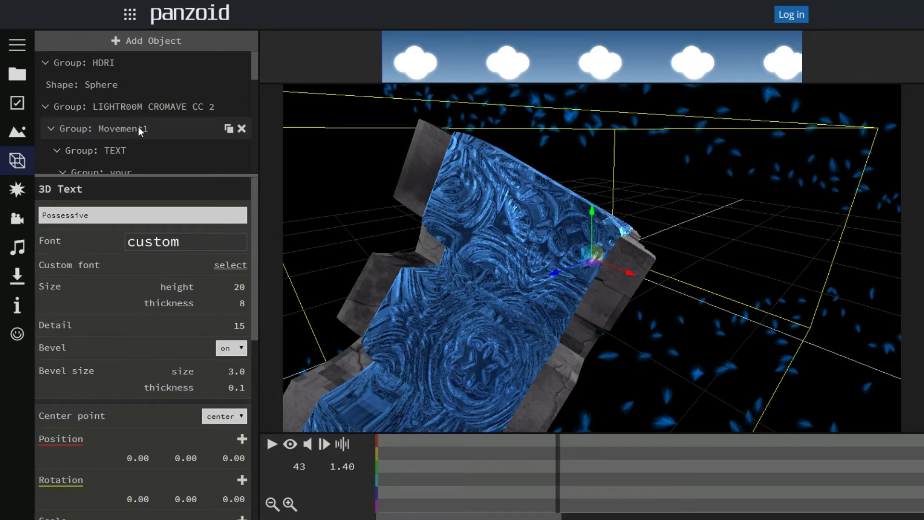
left_click(18, 247)
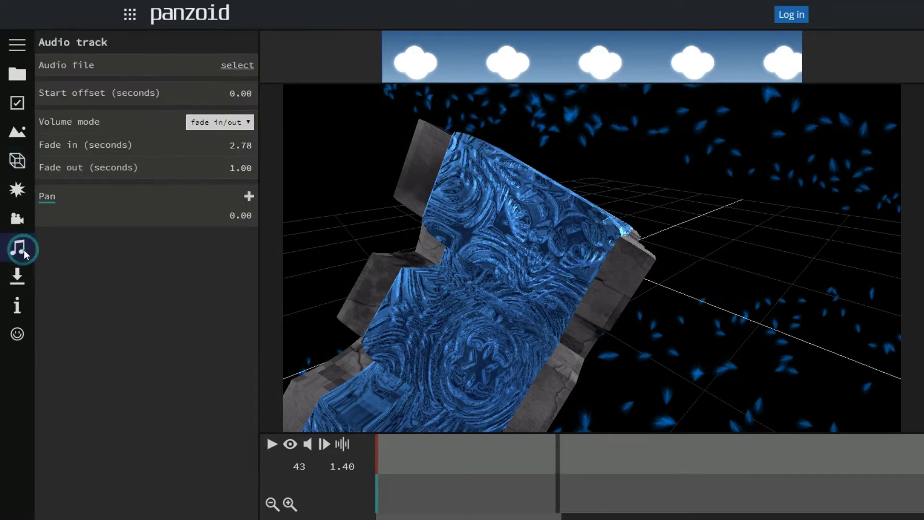
Select the audio Start offset field, then return to the project panel with its template thumbnails
left_click(237, 93)
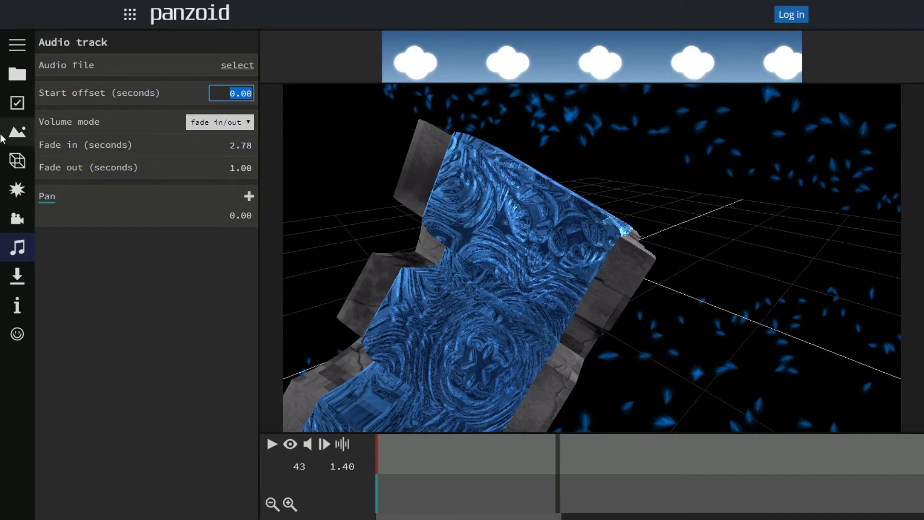
left_click(15, 78)
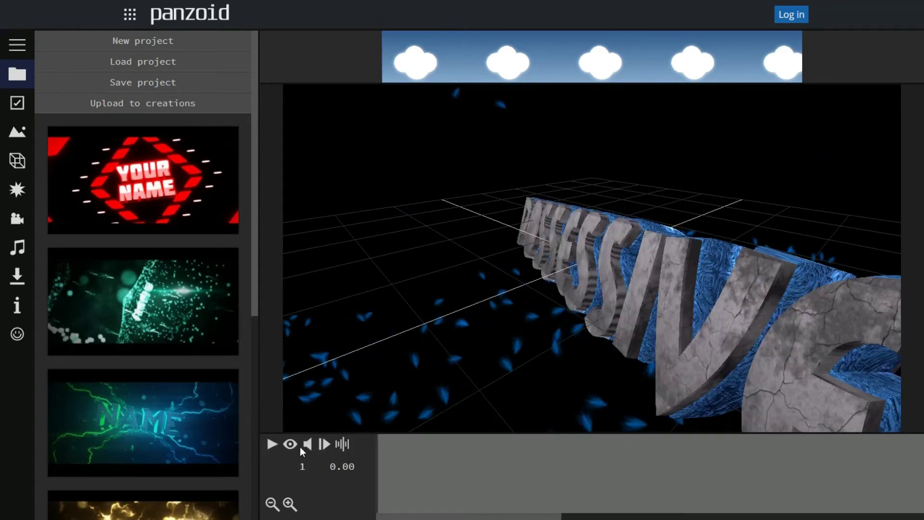
Play a preview of the edited Possessive intro through to its end
left_click(292, 446)
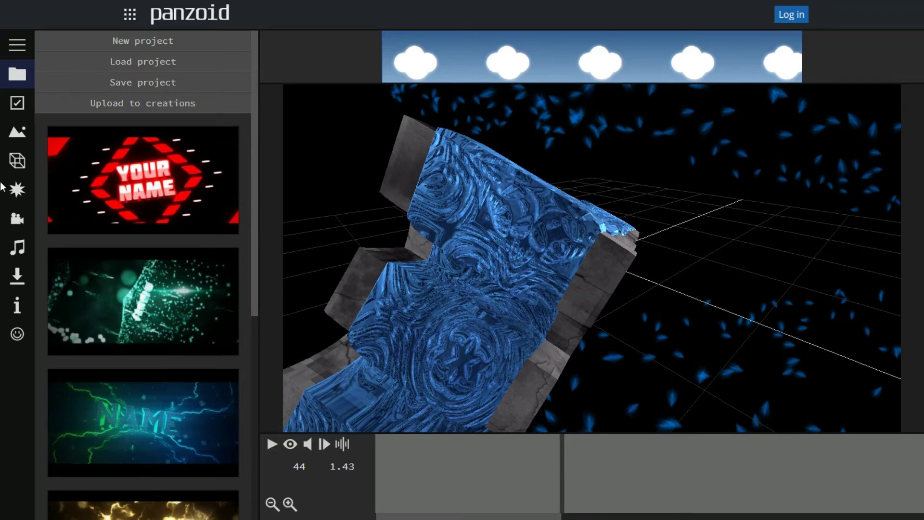
Set the video download settings to good quality mode and .mkv (vp8/opus) format
left_click(14, 276)
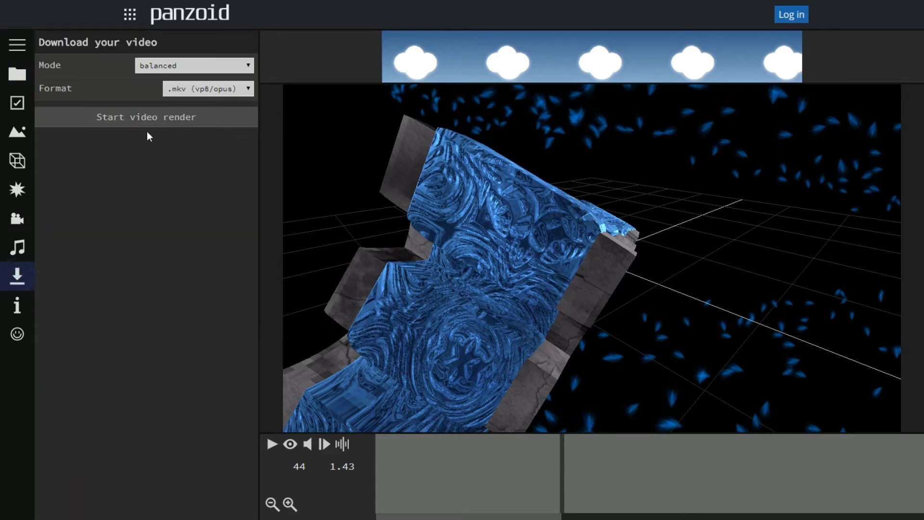
left_click(243, 66)
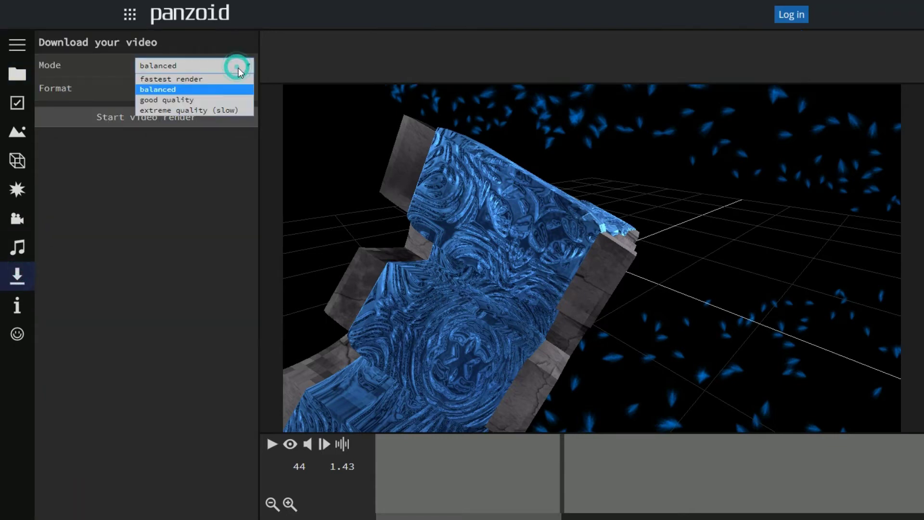
left_click(209, 106)
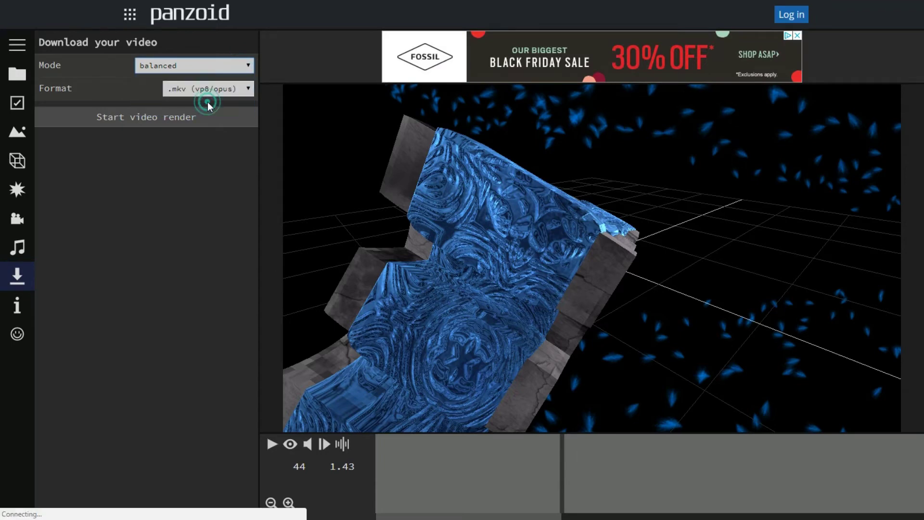
left_click(245, 66)
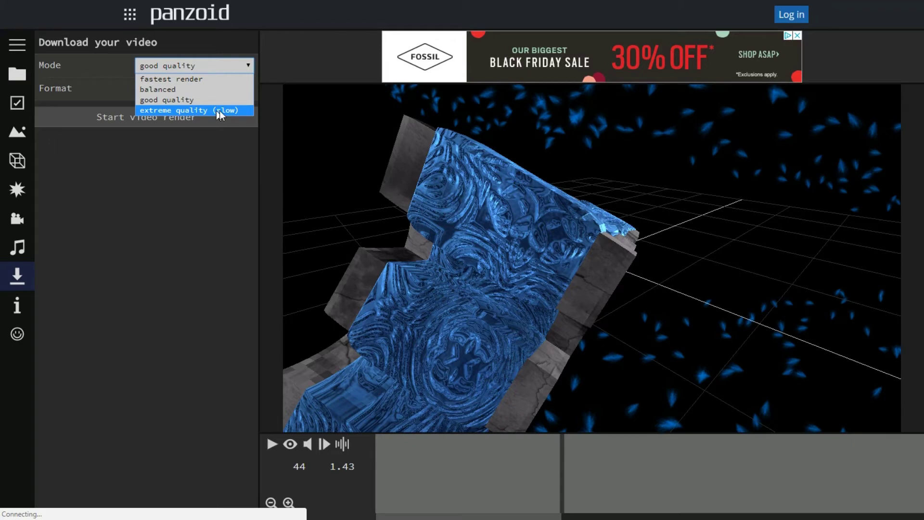
left_click(183, 100)
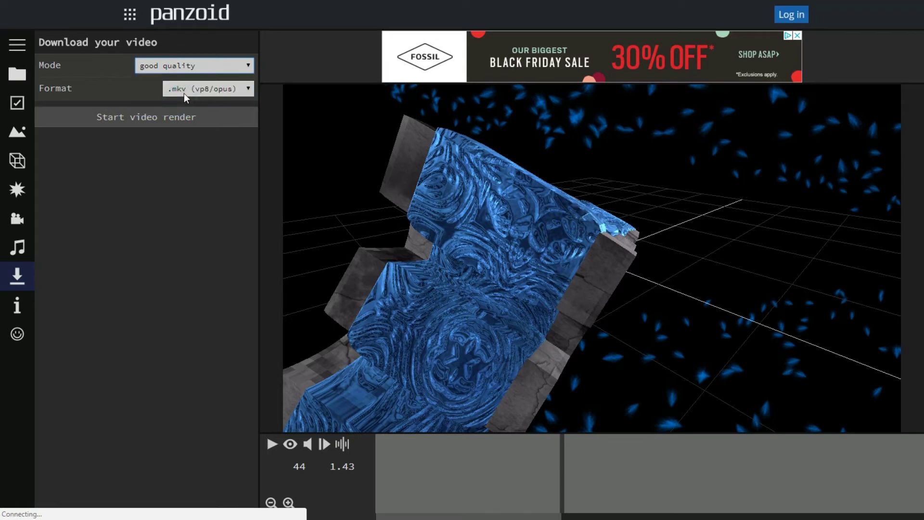
left_click(244, 89)
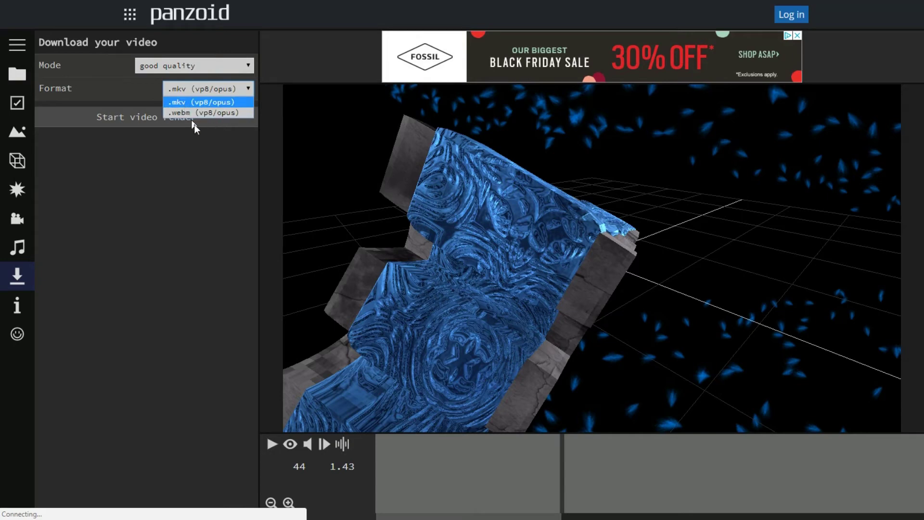
left_click(186, 102)
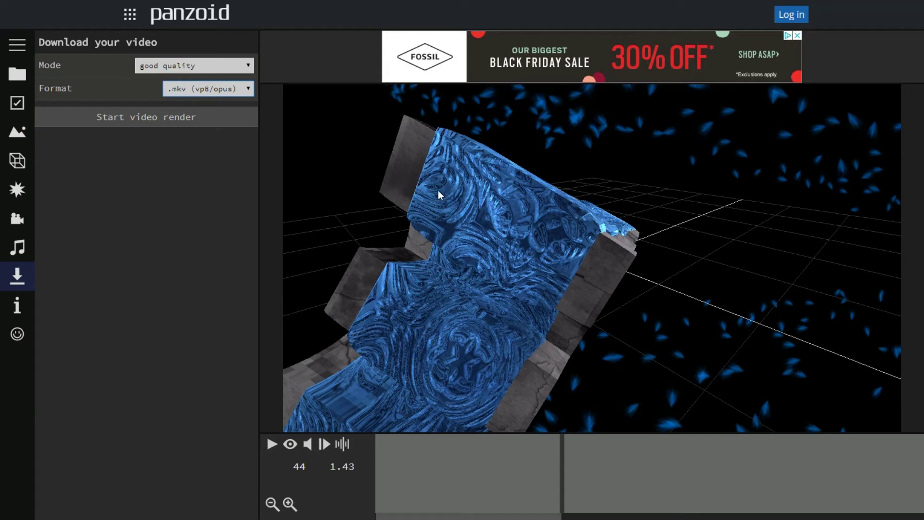
Render the Possessive intro video and wait for the render to finish
left_click(161, 123)
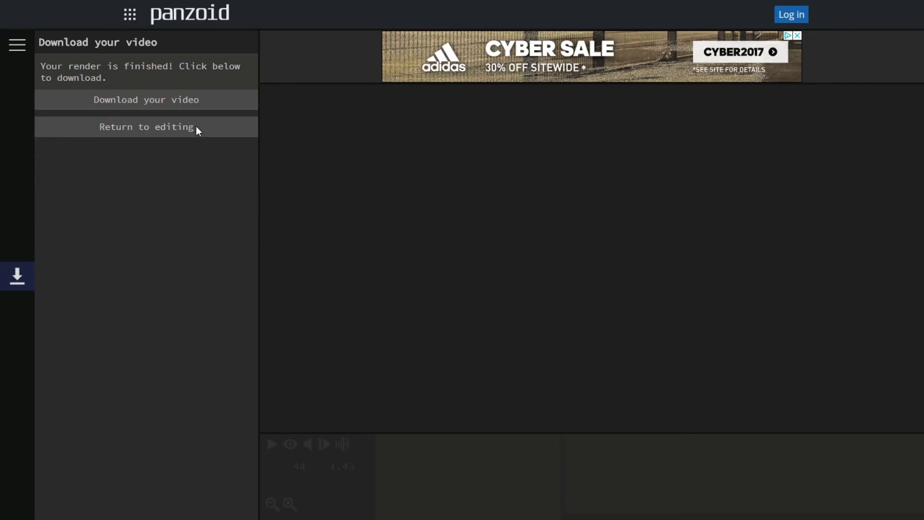
Download the rendered intro as video (5).mkv, then exit full screen and maximize Chrome
left_click(206, 106)
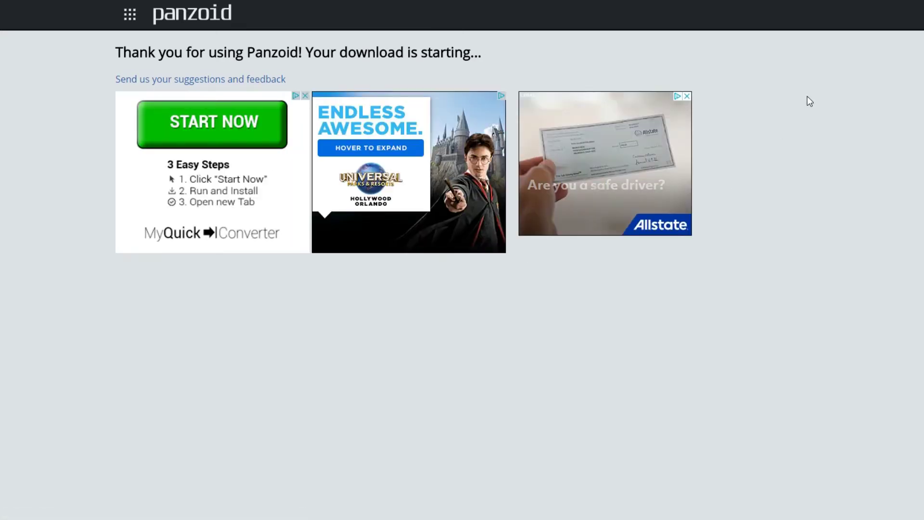
key("F11")
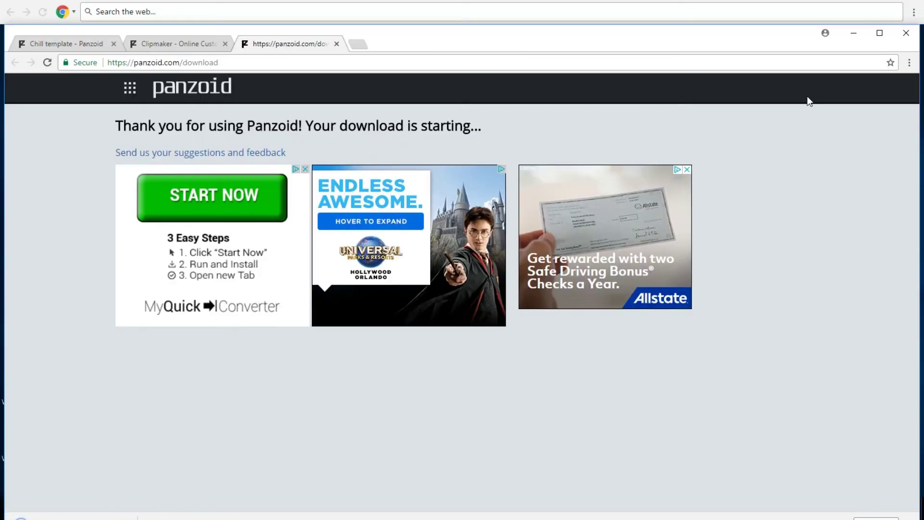
left_click(879, 33)
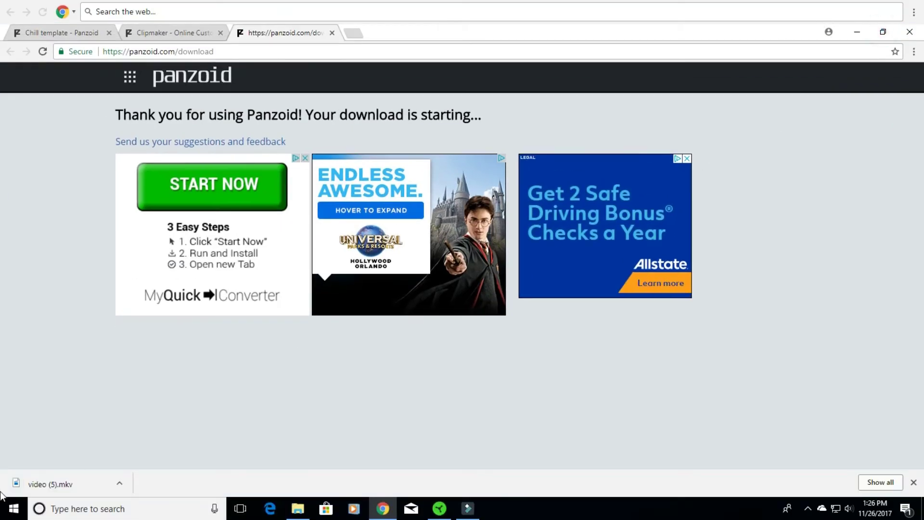
left_click(120, 485)
Open the Downloads folder and play video (5) in Movies & TV to check the intro
left_click(135, 443)
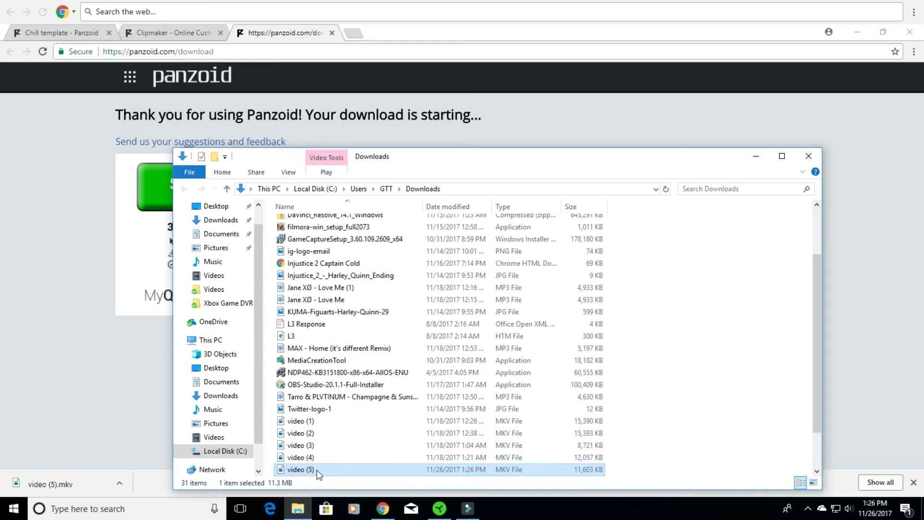
double_click(301, 470)
Minimize the Downloads folder and close Chrome's downloads bar for video (5).mkv
left_click(756, 157)
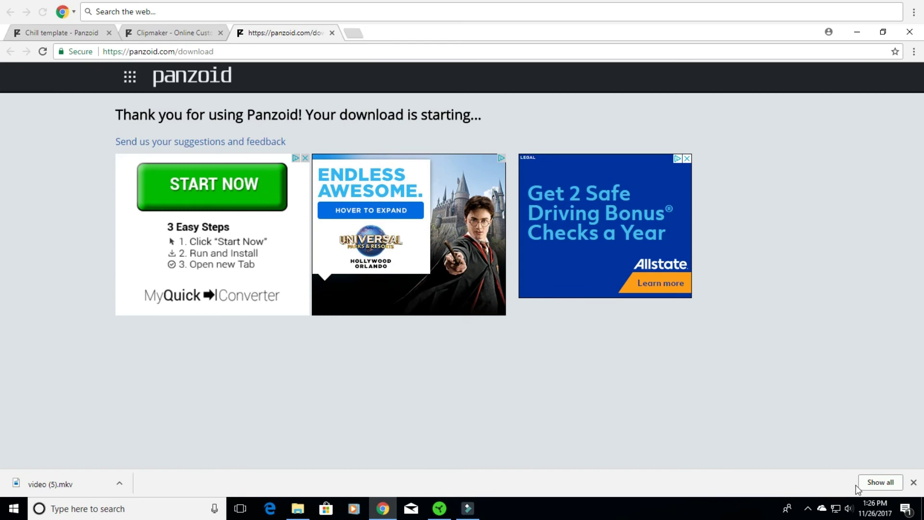
left_click(914, 483)
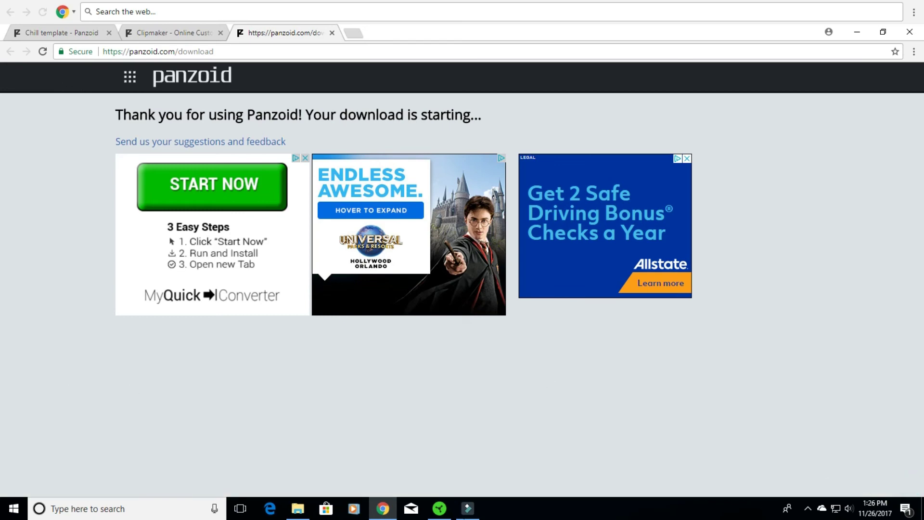